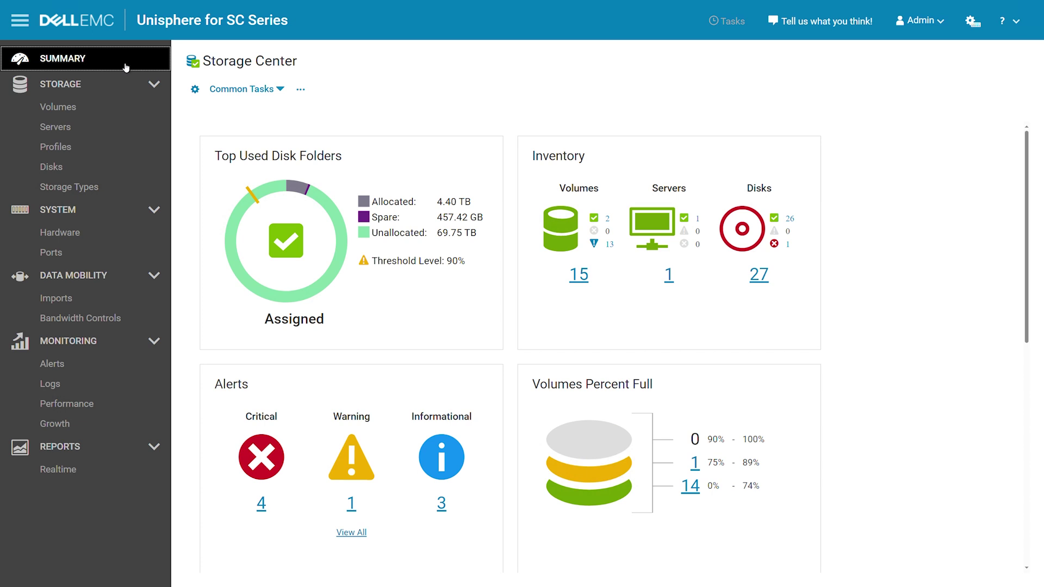
Under System > Hardware, list Storage Center 367508's disks and bring up failed disk 01-00's actions
click(73, 237)
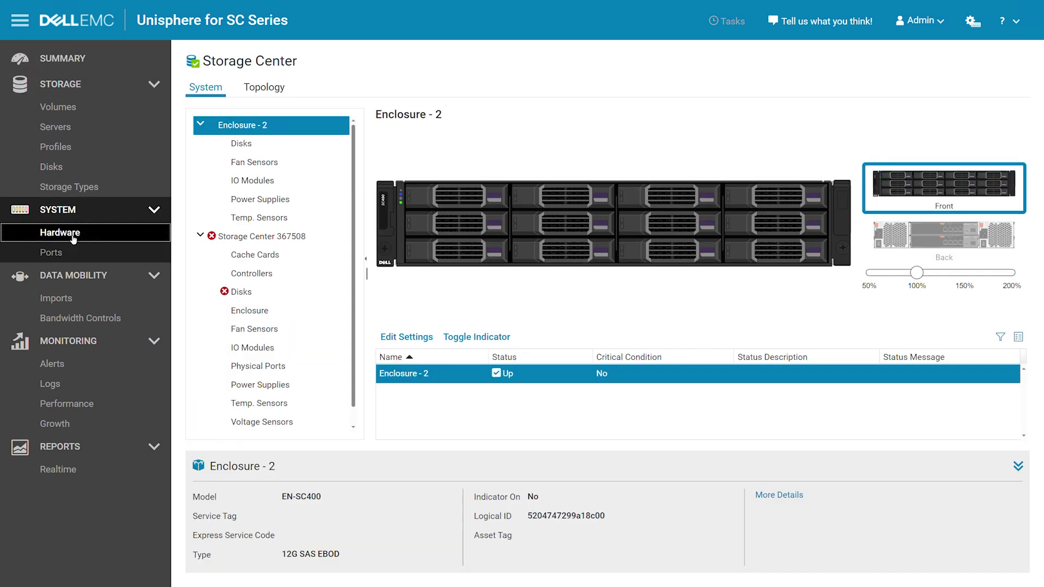
click(241, 292)
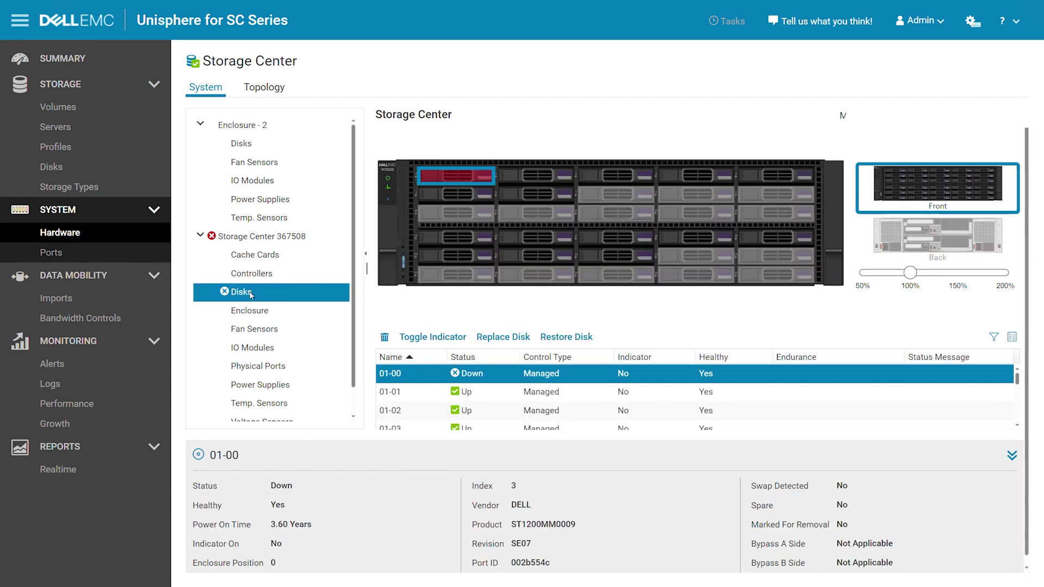
right_click(431, 377)
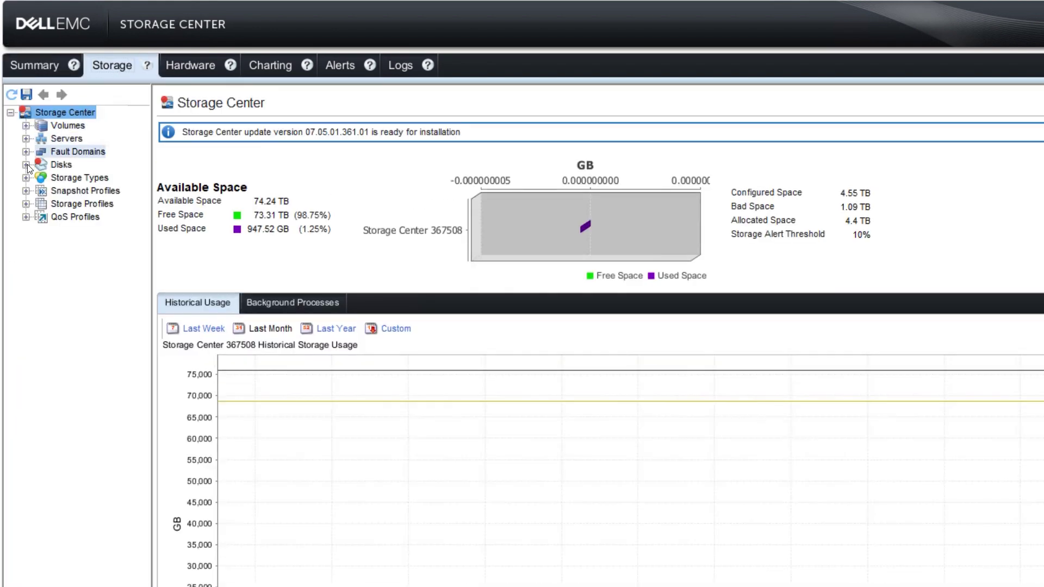
Expand Disks > Assigned > 10K and show failed disk 01-00's details and action menu
click(27, 166)
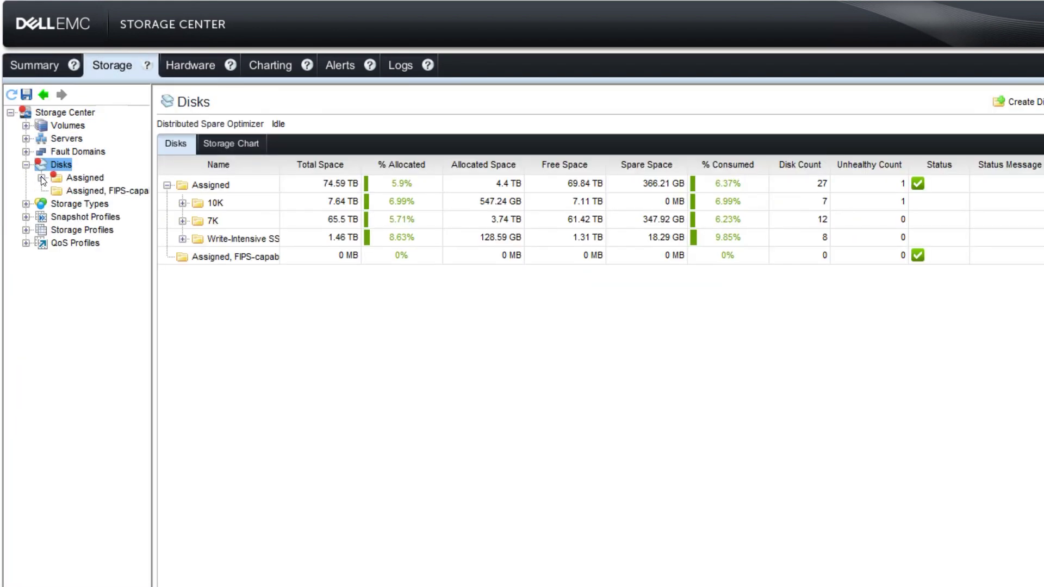
click(43, 179)
click(57, 190)
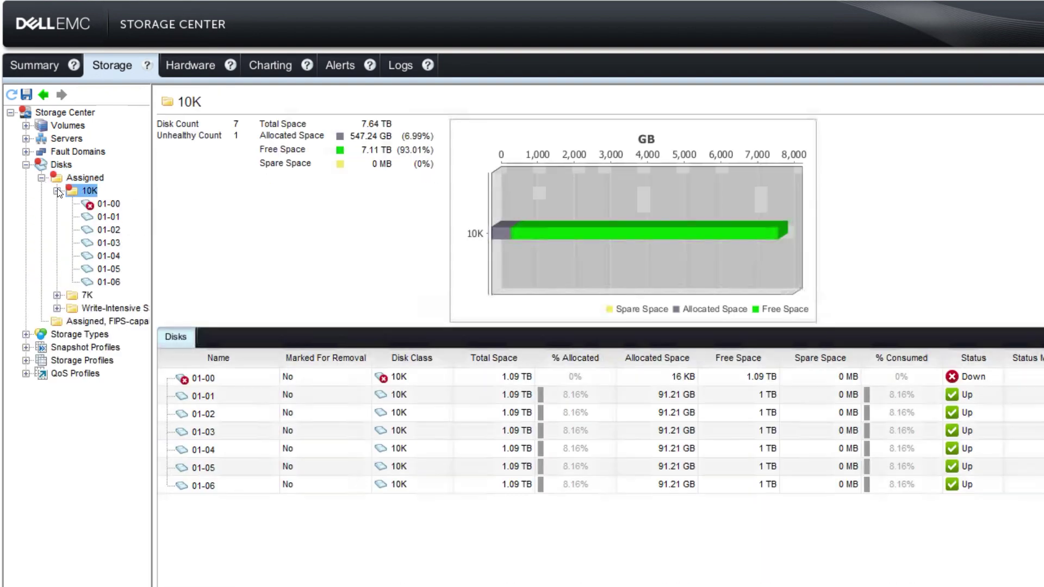
click(104, 205)
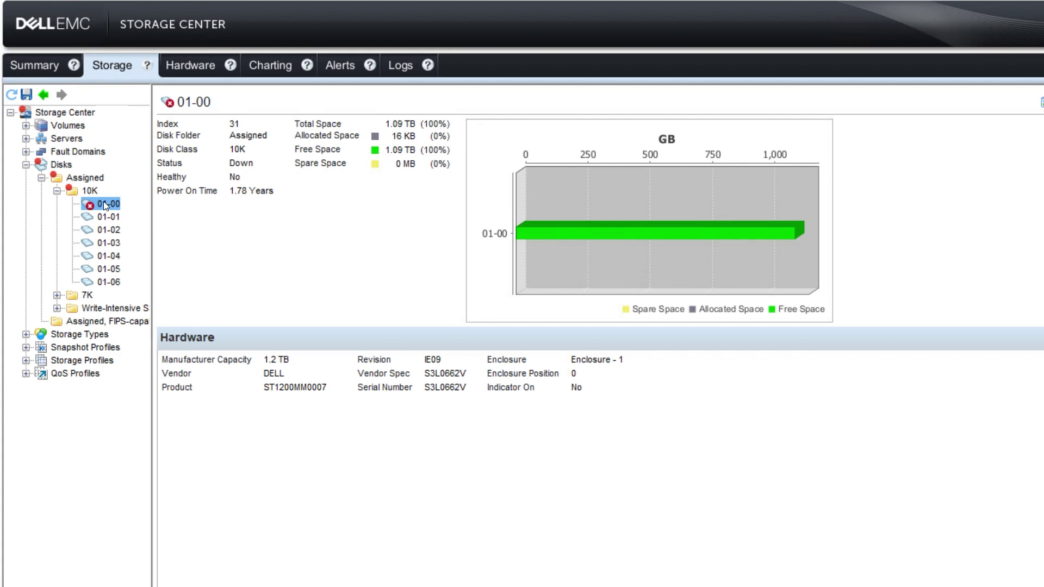
right_click(104, 202)
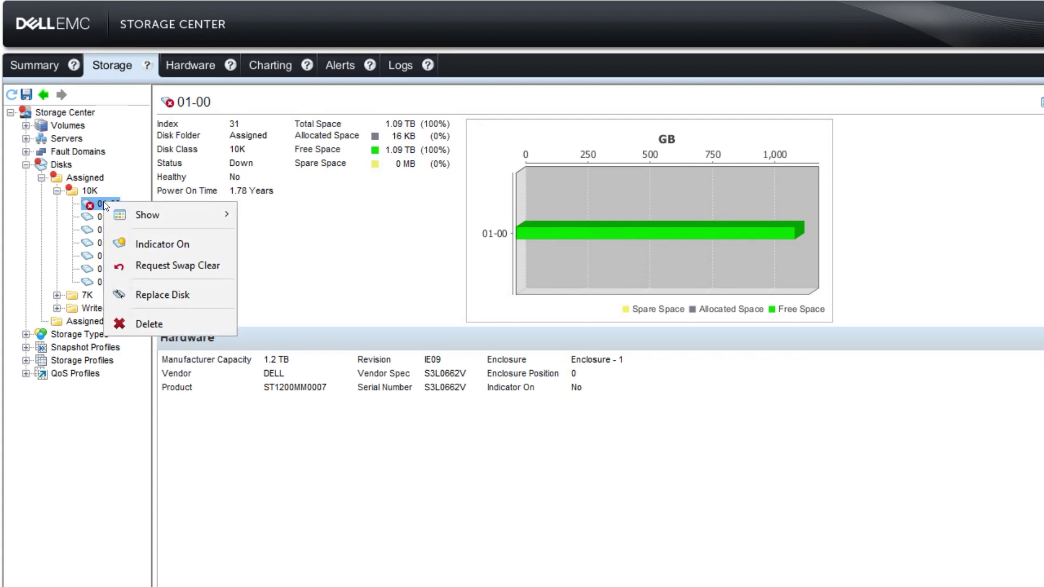
Launch Replace Disk for 01-00 and move past Locate Failed Disk to Remove Failed Disk
click(176, 297)
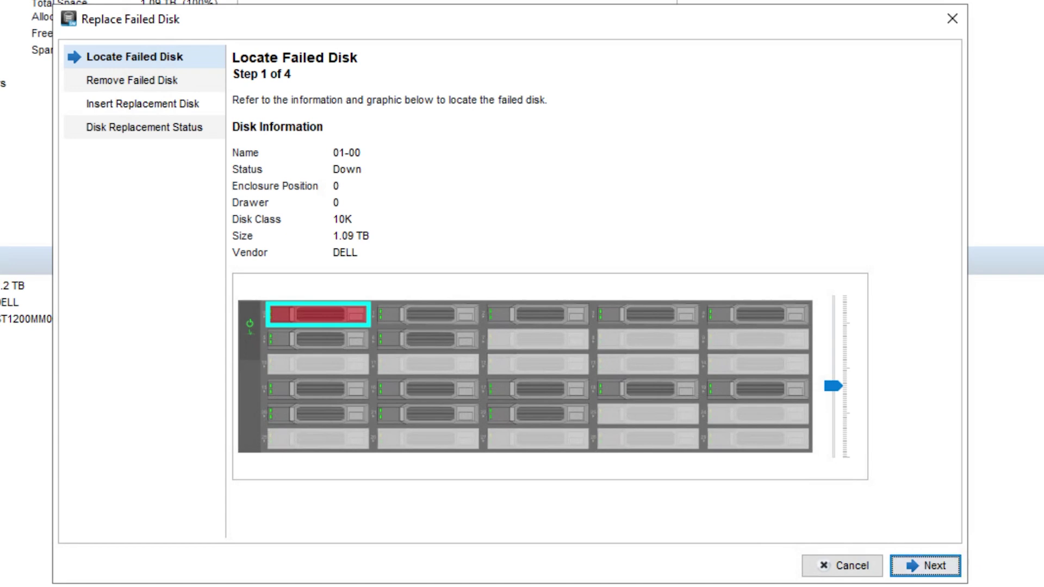
click(930, 568)
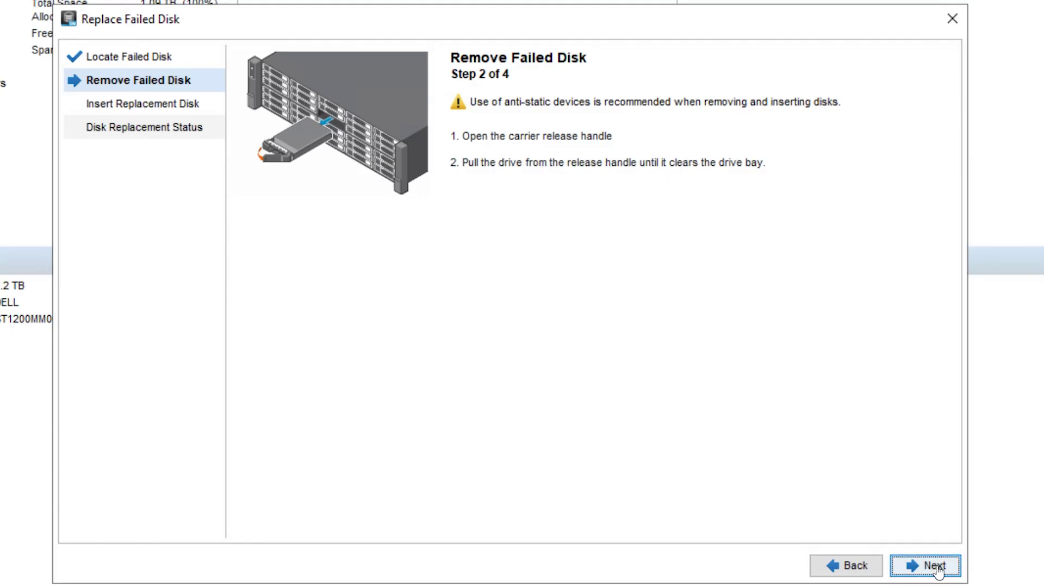
Step through Remove Failed Disk and Insert Replacement Disk, finishing once 01-00 reports Up
click(935, 567)
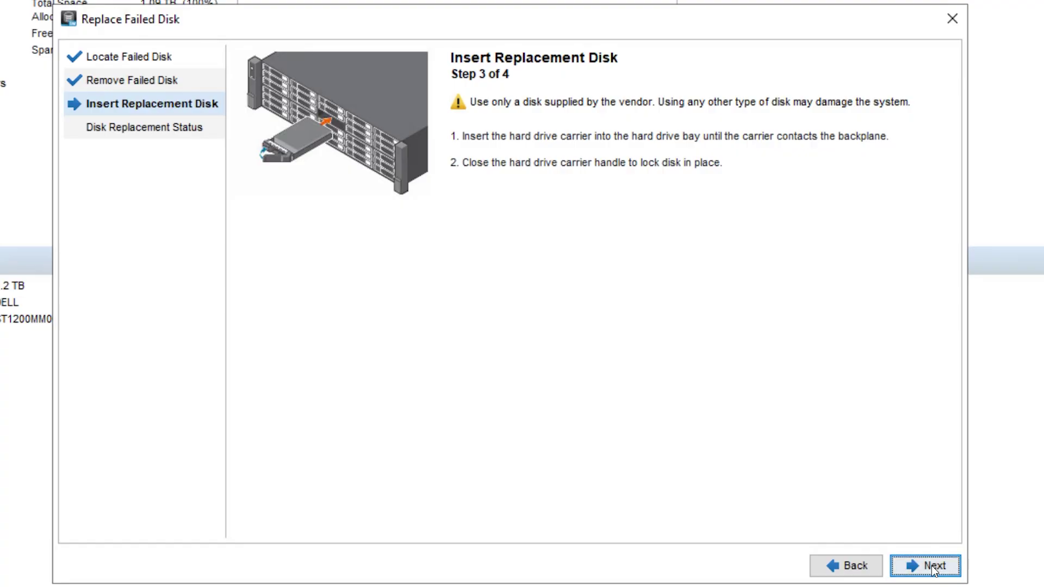
click(931, 566)
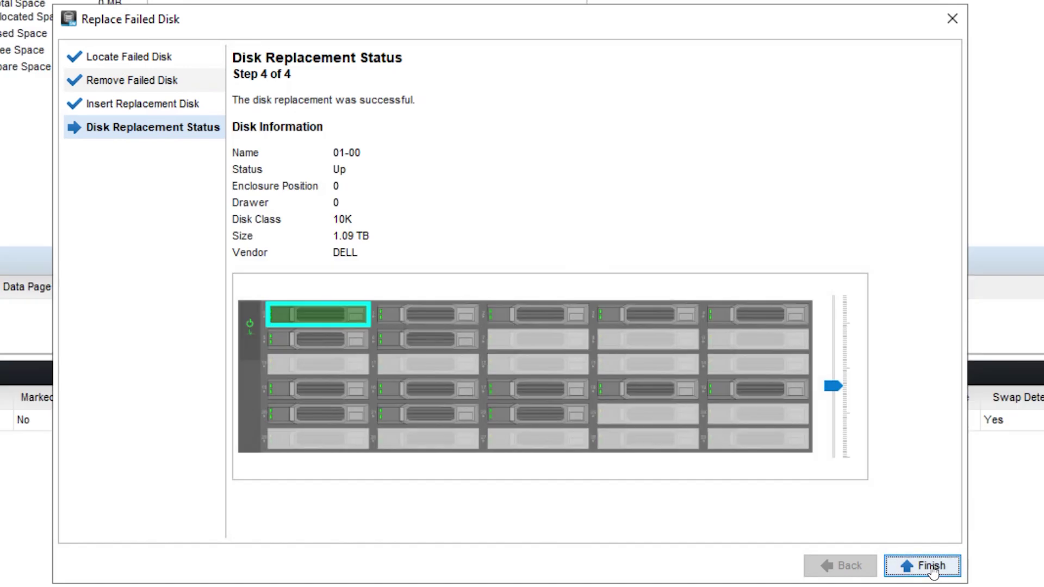
click(930, 566)
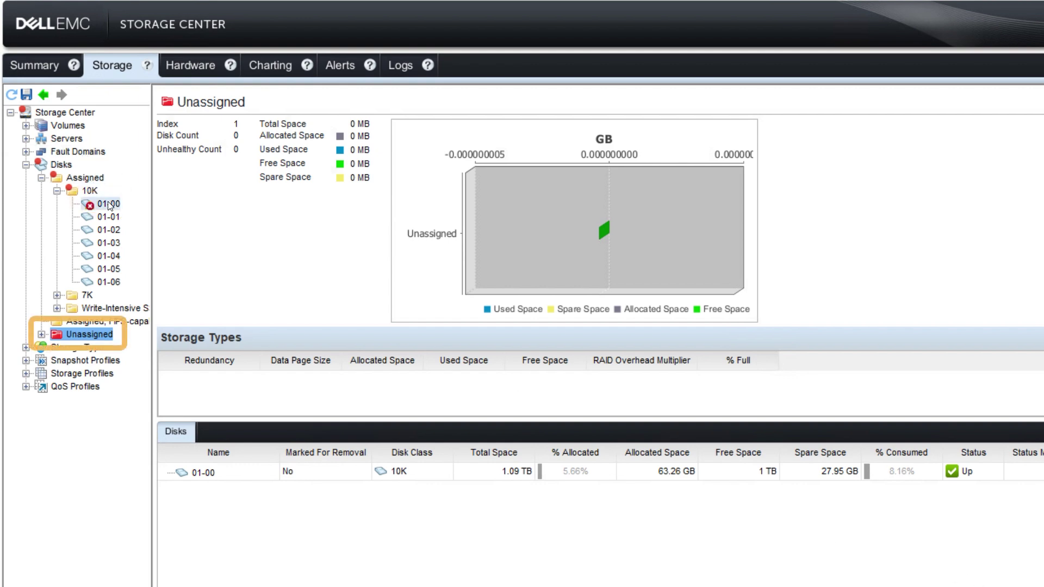
Delete the old disk 01-00 entry from Assigned 10K and confirm with OK
right_click(108, 202)
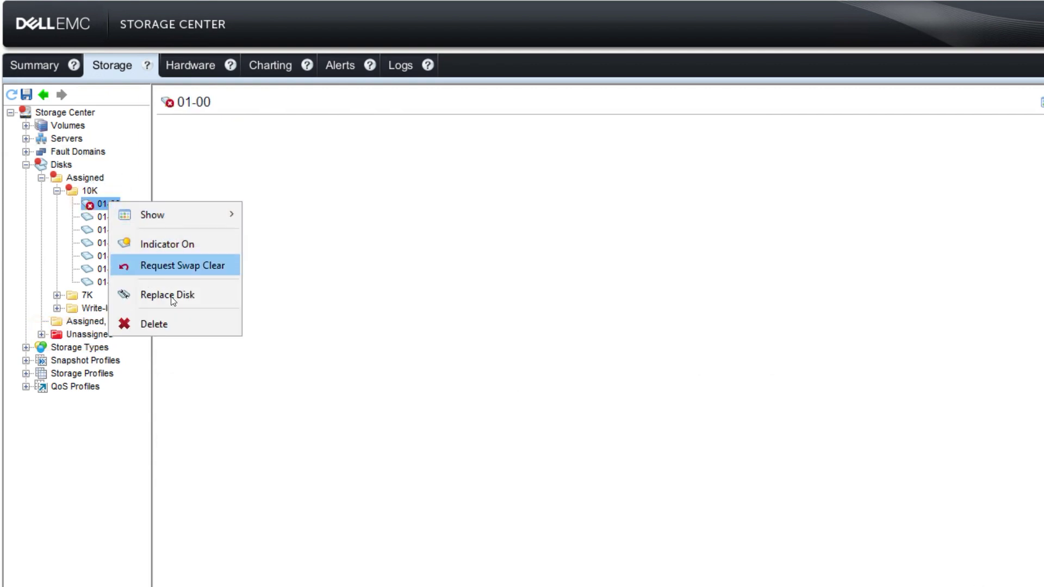
click(176, 324)
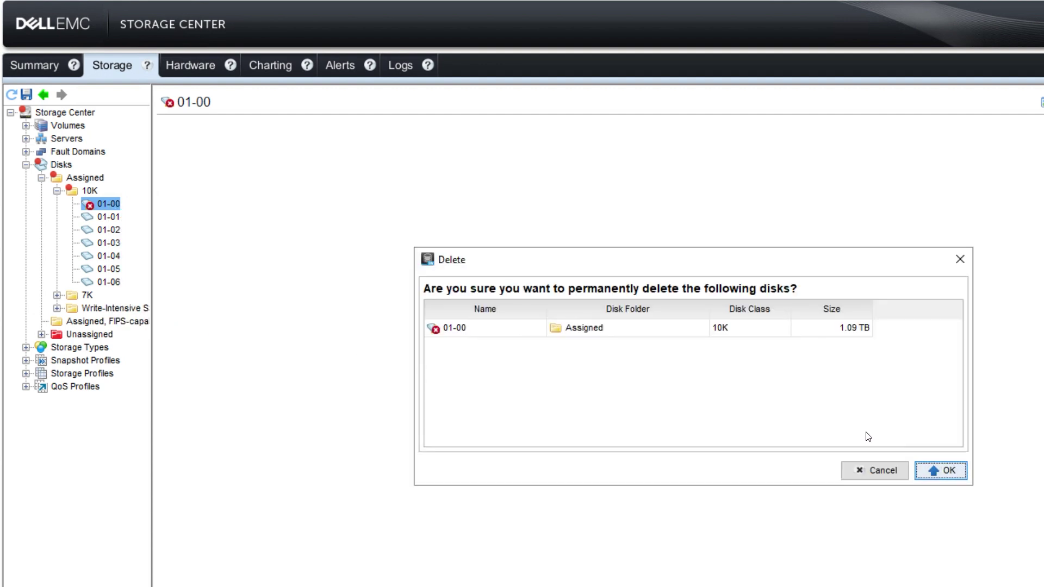
click(947, 471)
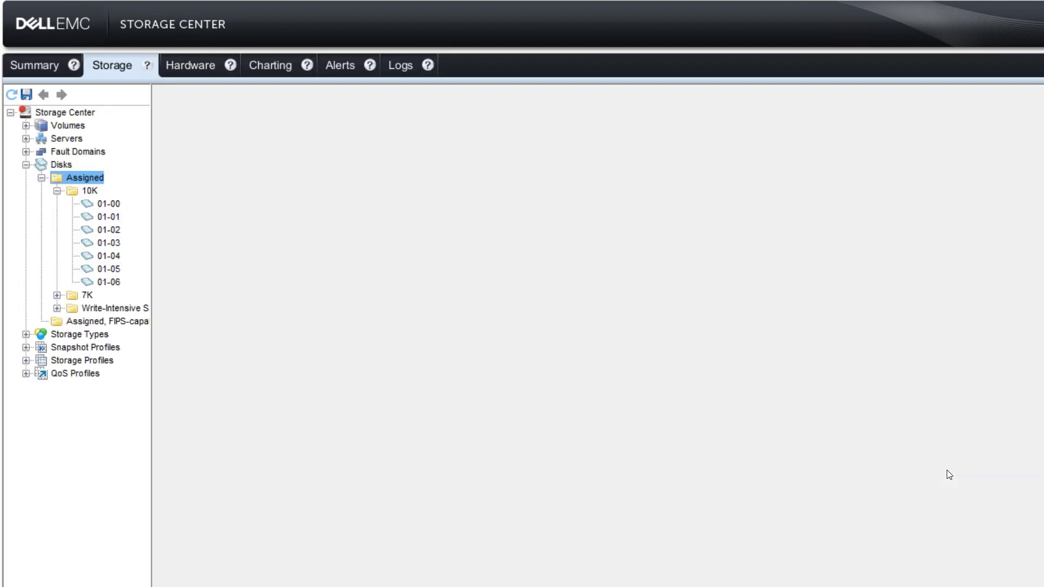